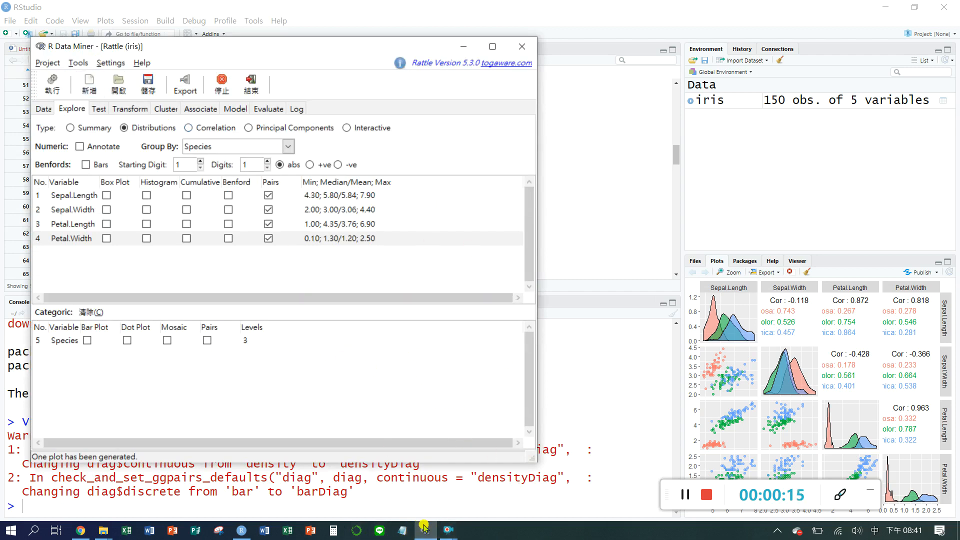
pyautogui.click(520, 50)
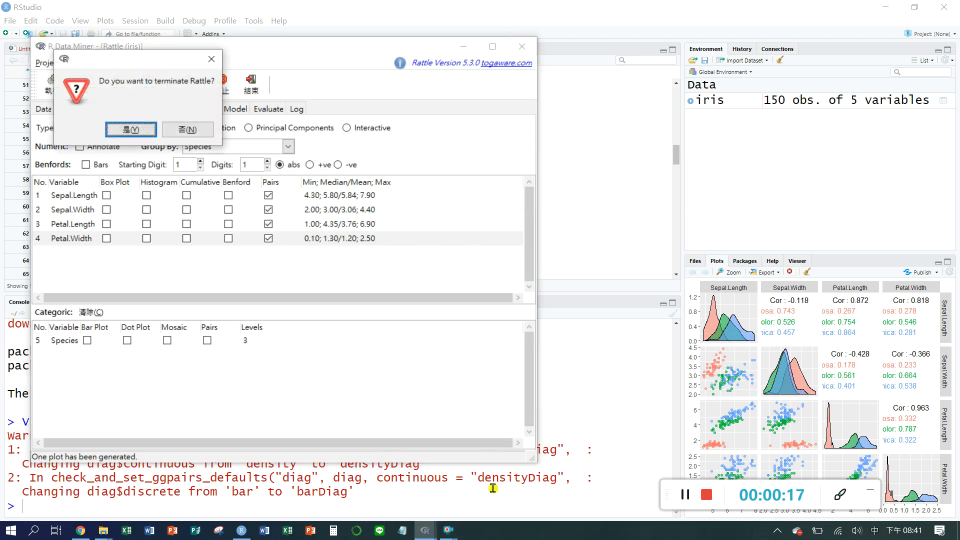
pyautogui.click(168, 130)
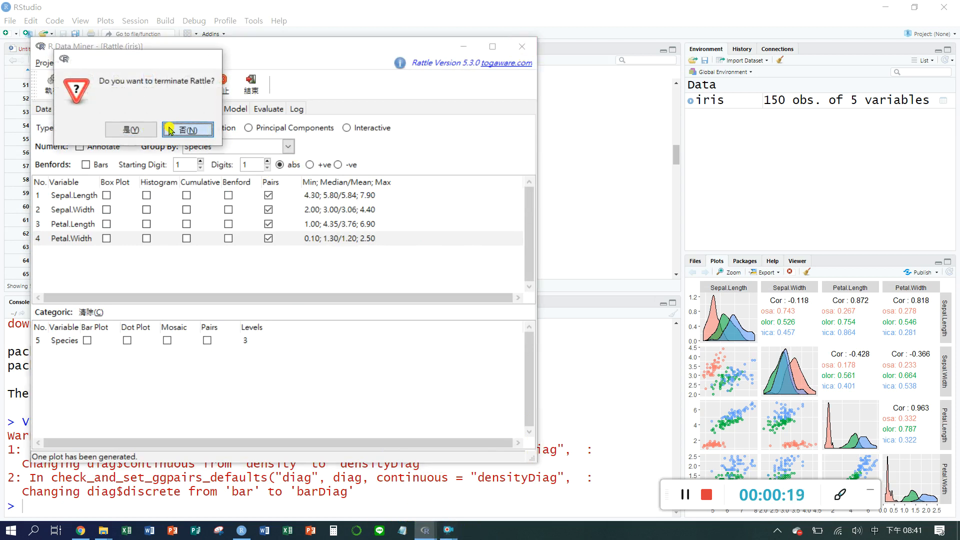
pyautogui.click(463, 49)
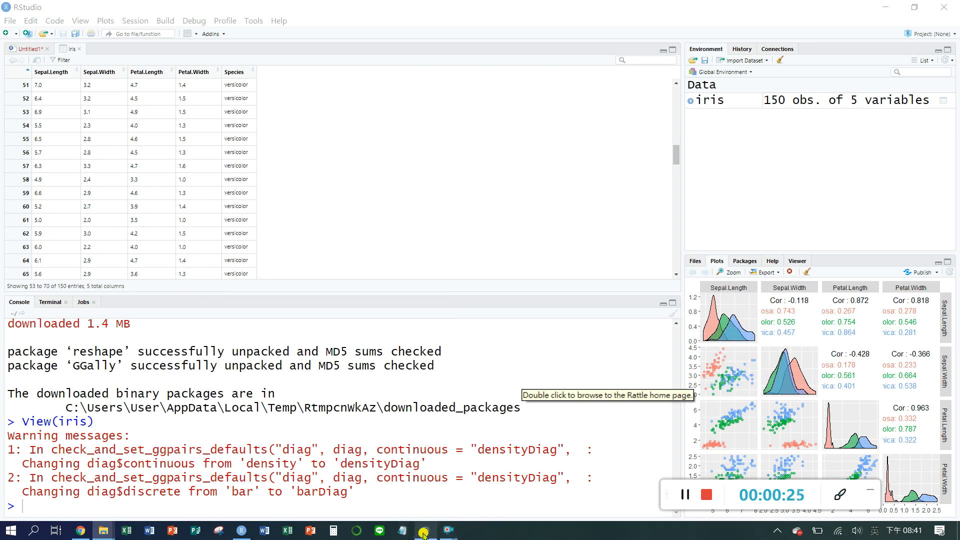
pyautogui.moveTo(426, 533)
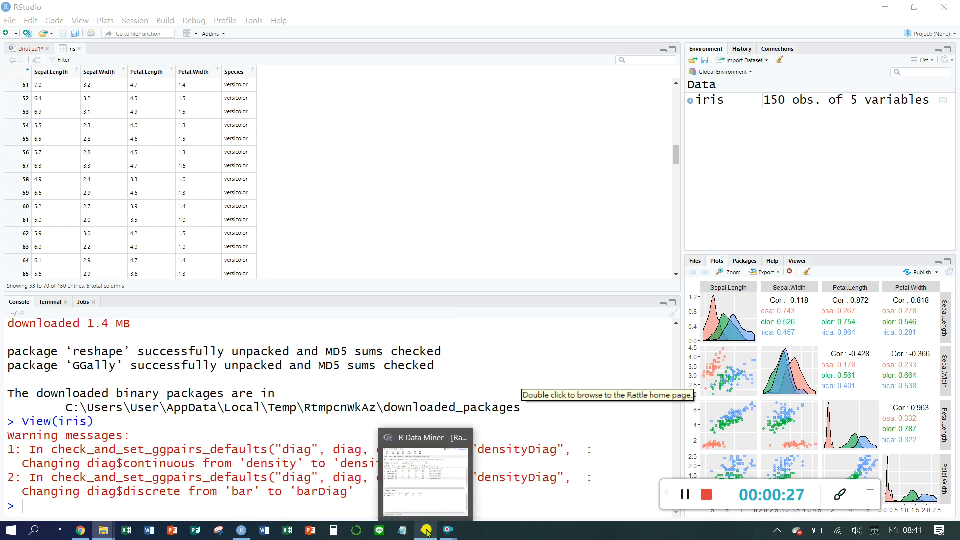
pyautogui.click(427, 531)
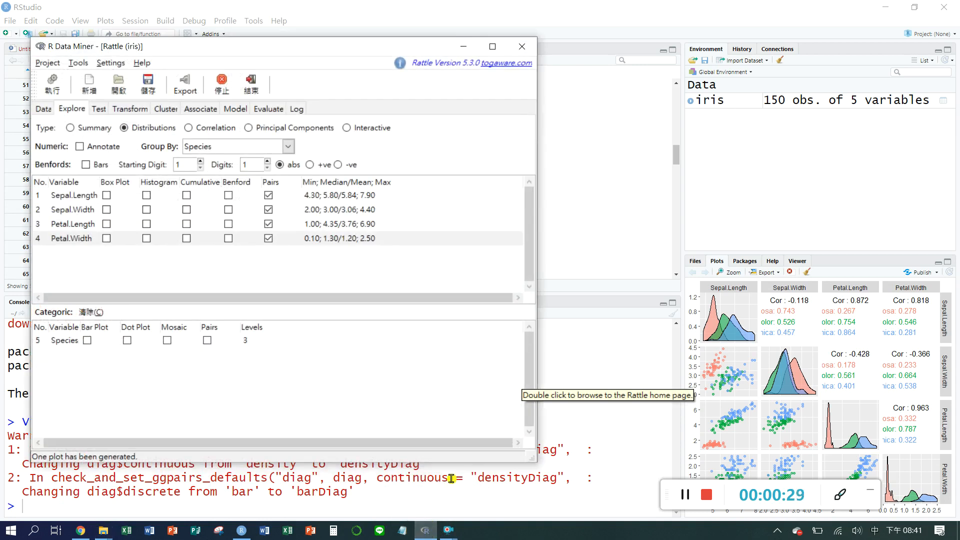
# Deselect the Pairs plot for Sepal.Length, Sepal.Width, Petal.Length and Petal.Width.
pyautogui.moveTo(352, 46); pyautogui.dragTo(489, 66)
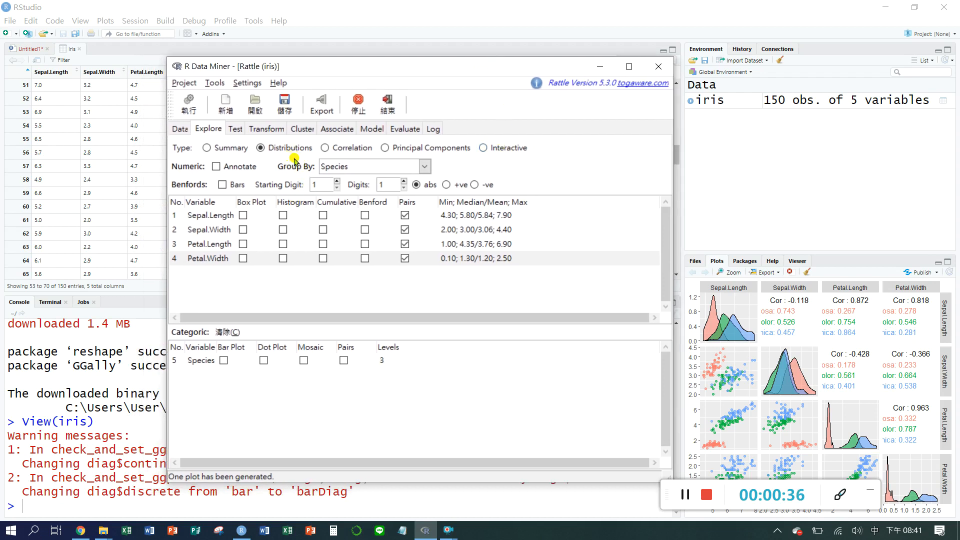
pyautogui.click(404, 216)
pyautogui.click(406, 216)
pyautogui.click(406, 217)
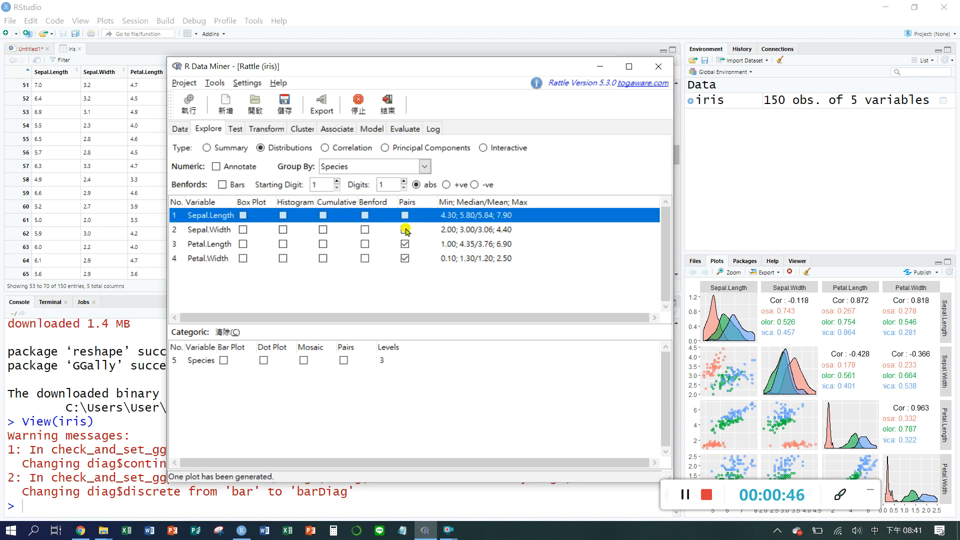
pyautogui.click(405, 230)
pyautogui.click(407, 244)
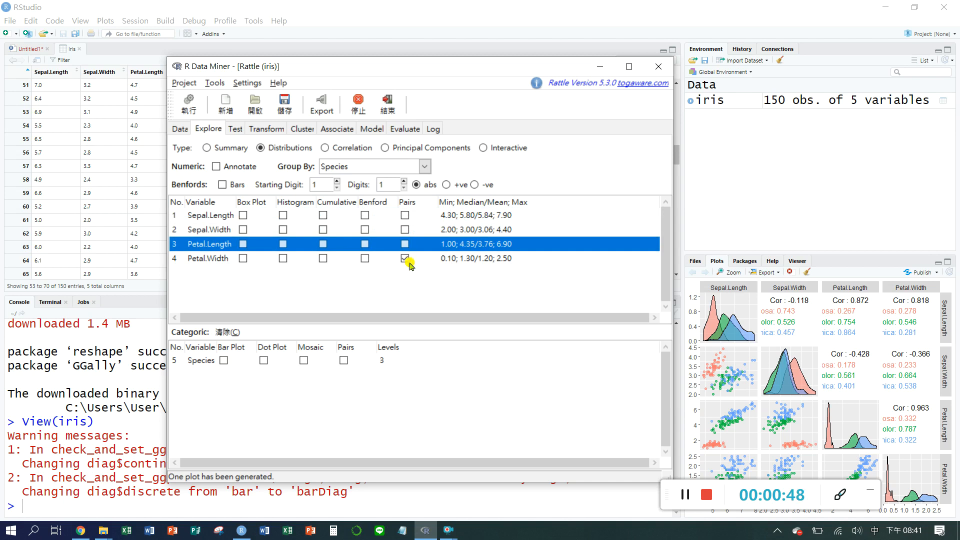
pyautogui.click(406, 259)
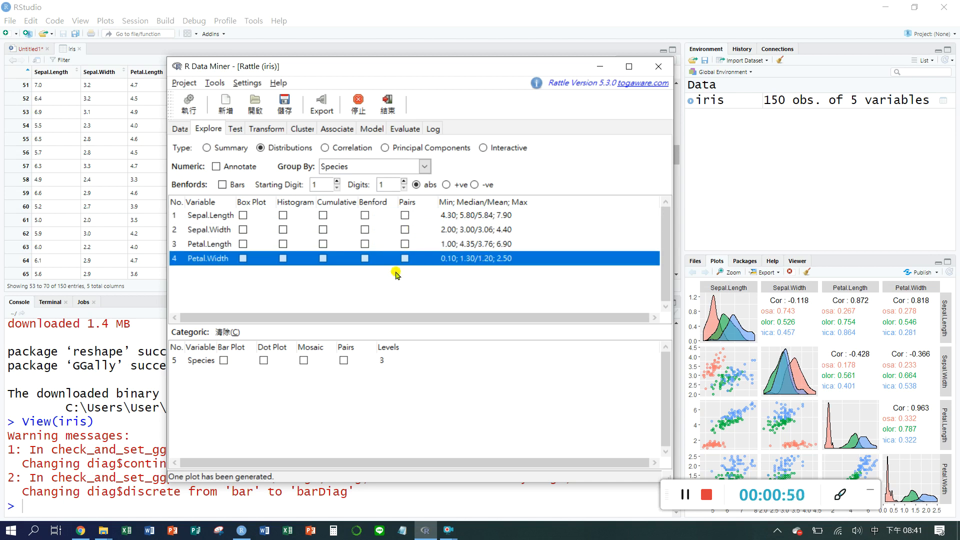
# Select Box Plot for Sepal.Length, Sepal.Width, Petal.Length and Petal.Width.
pyautogui.click(244, 216)
pyautogui.click(242, 230)
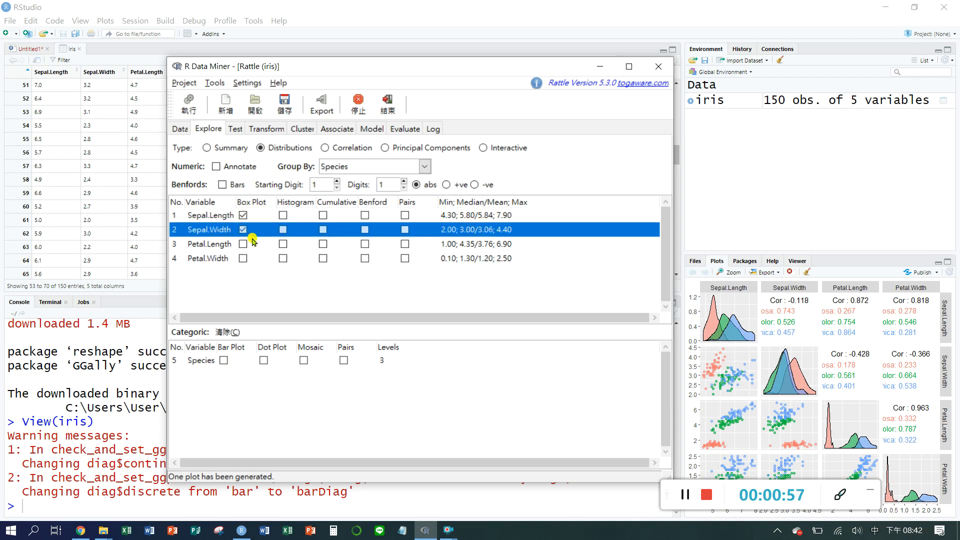
pyautogui.click(244, 245)
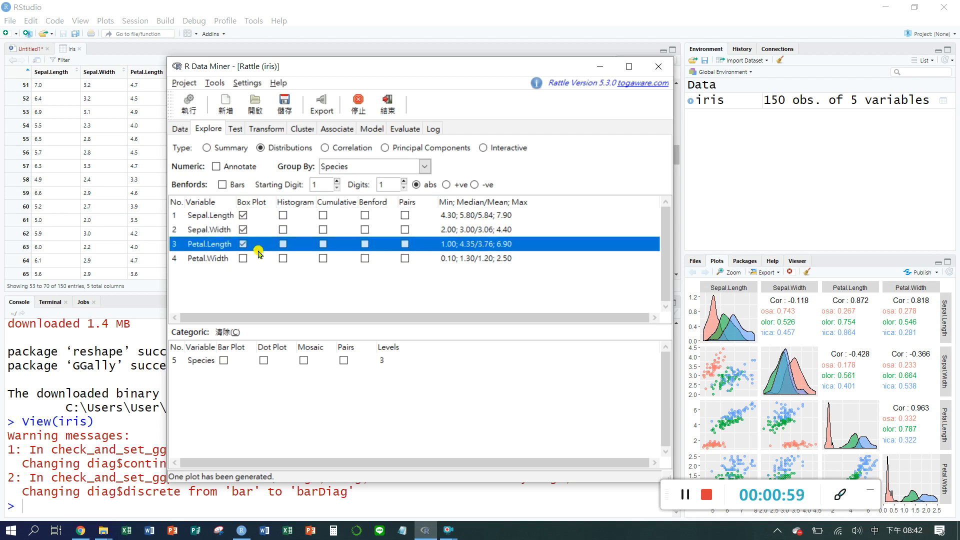
pyautogui.click(242, 257)
pyautogui.click(243, 258)
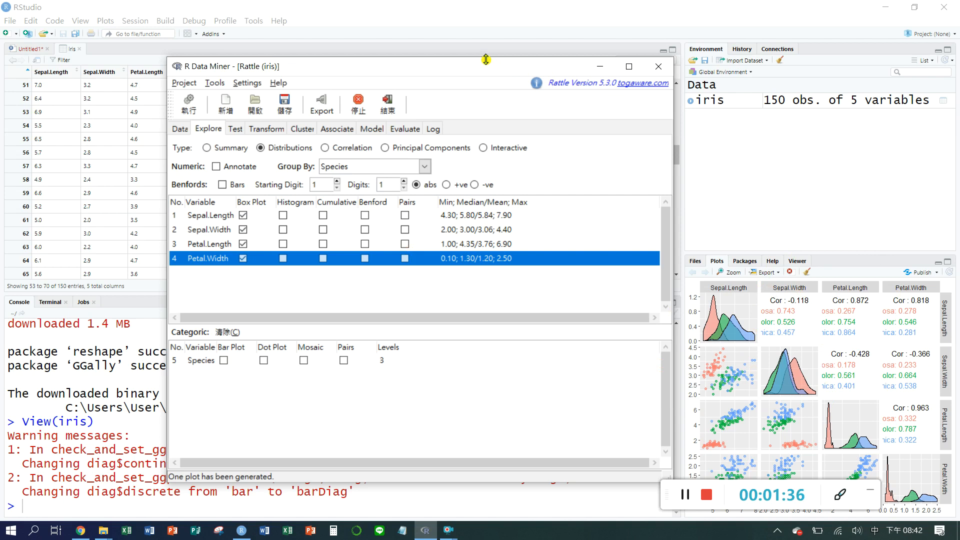
# Enlarge the existing pairs plot in RStudio to examine the distributions and correlations by species, and close the enlarged view.
pyautogui.moveTo(475, 64); pyautogui.dragTo(426, 65)
pyautogui.click(732, 272)
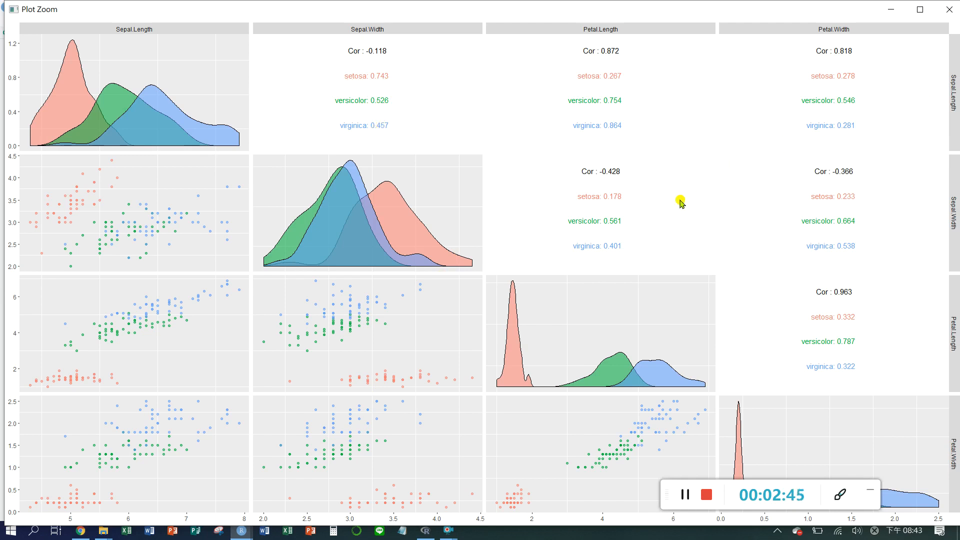
pyautogui.click(943, 15)
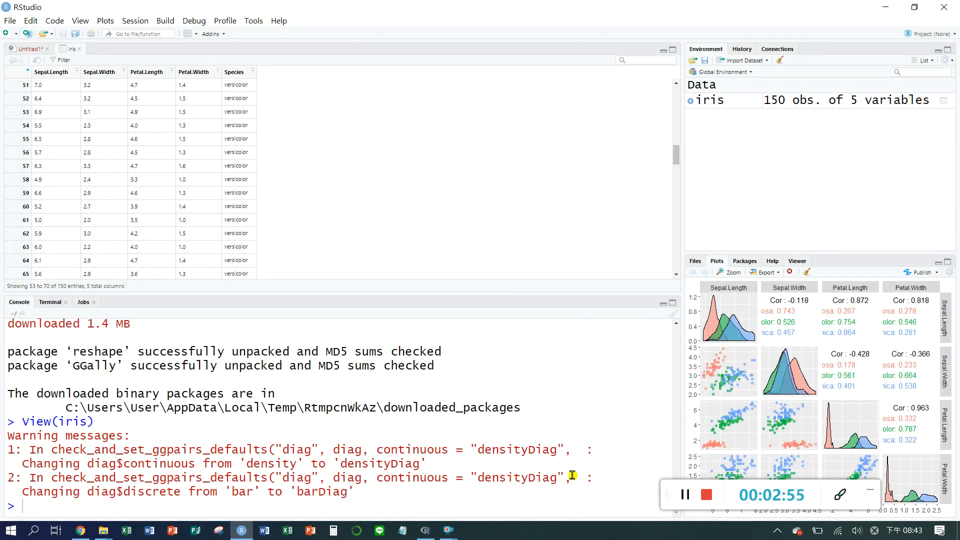
# Switch to the Rattle window and generate the selected box plots grouped by Species, keeping the RStudio plots uncovered.
pyautogui.click(431, 530)
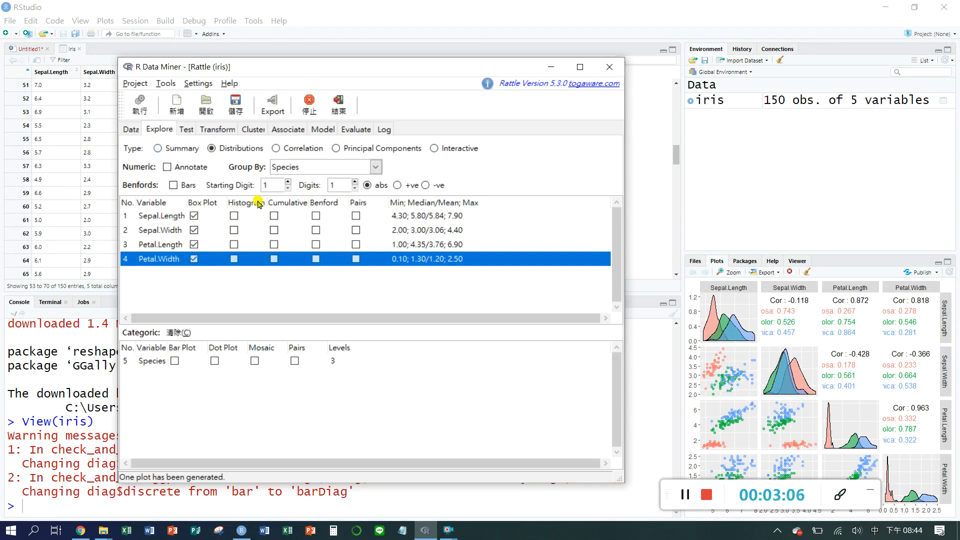
pyautogui.click(143, 104)
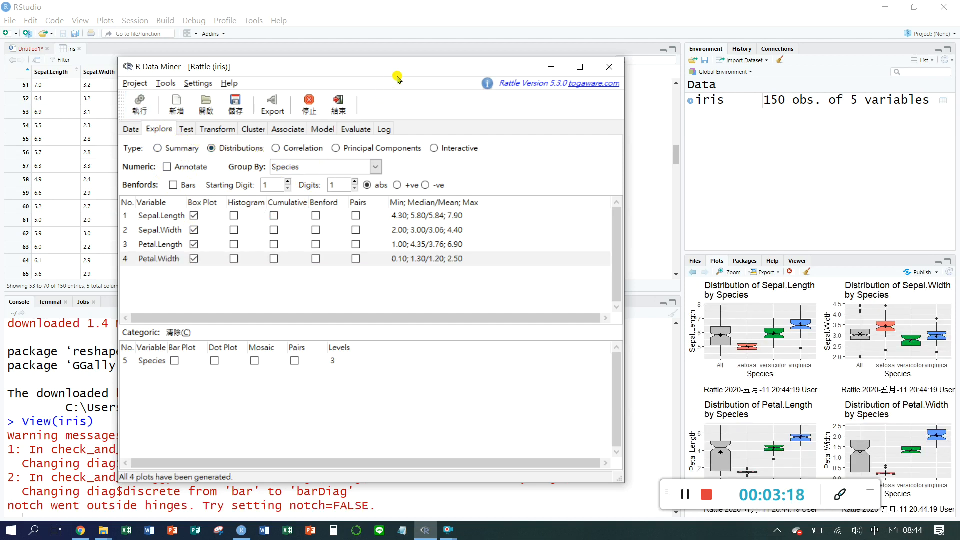
pyautogui.moveTo(414, 66); pyautogui.dragTo(318, 55)
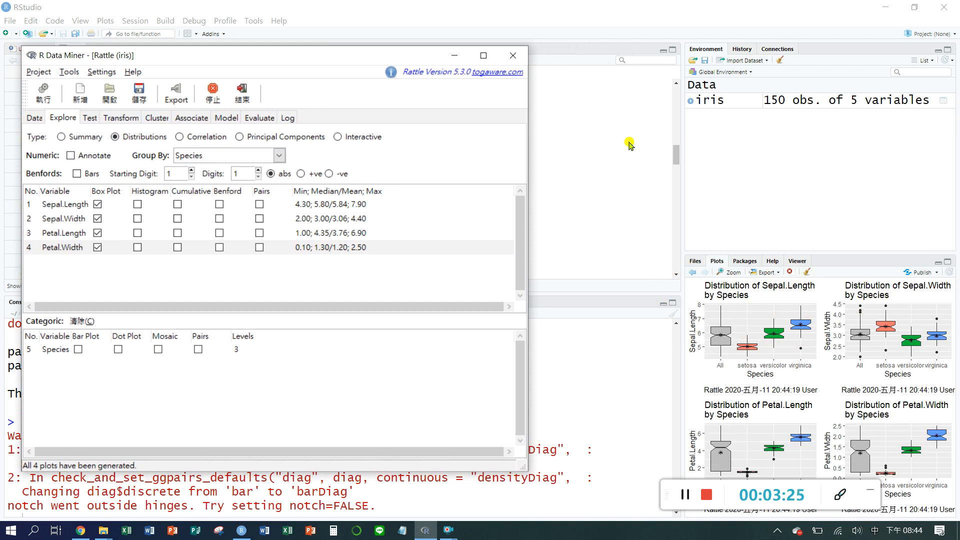
# Enlarge the box plots in RStudio to compare the species, close the enlarged view and return to Rattle.
pyautogui.click(731, 276)
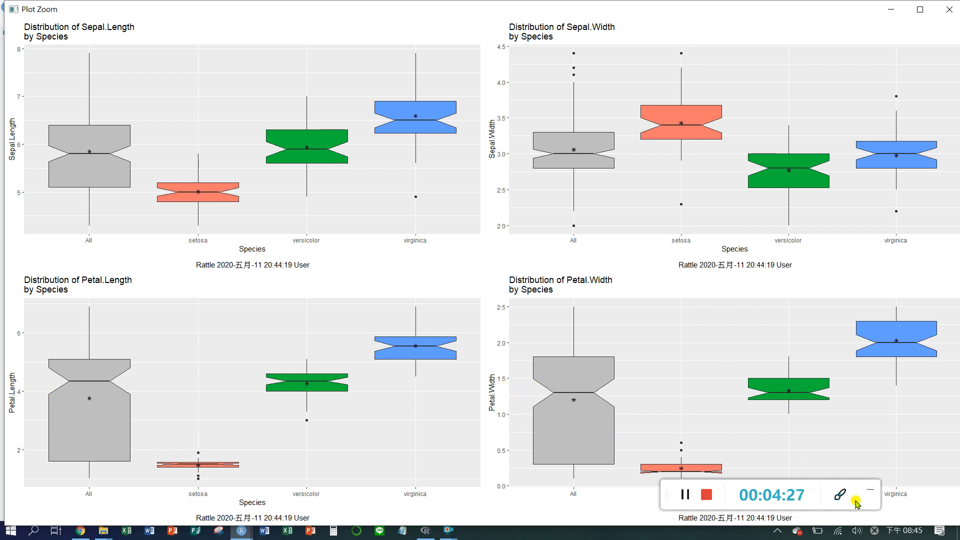
pyautogui.moveTo(858, 498)
pyautogui.mouseDown()
pyautogui.moveTo(874, 509)
pyautogui.moveTo(860, 500)
pyautogui.mouseUp()
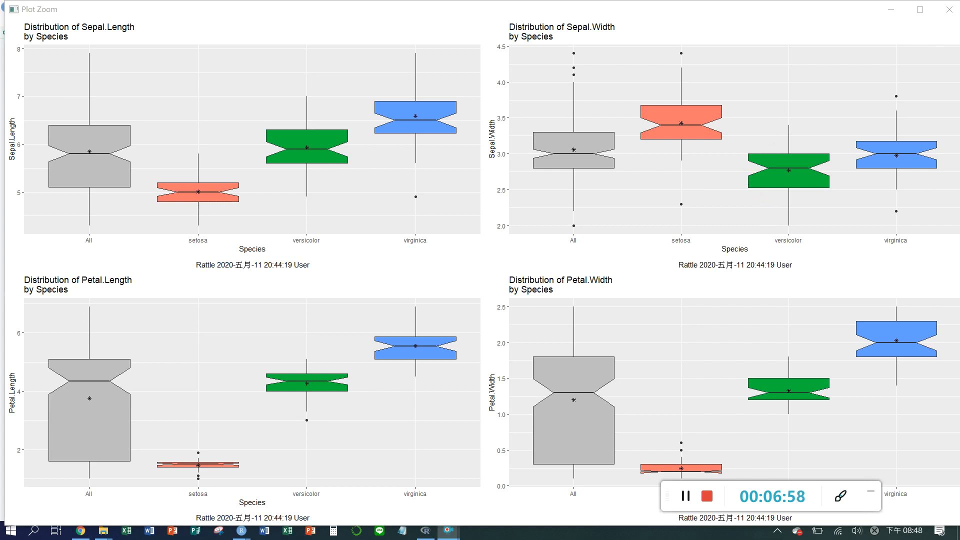
pyautogui.click(949, 9)
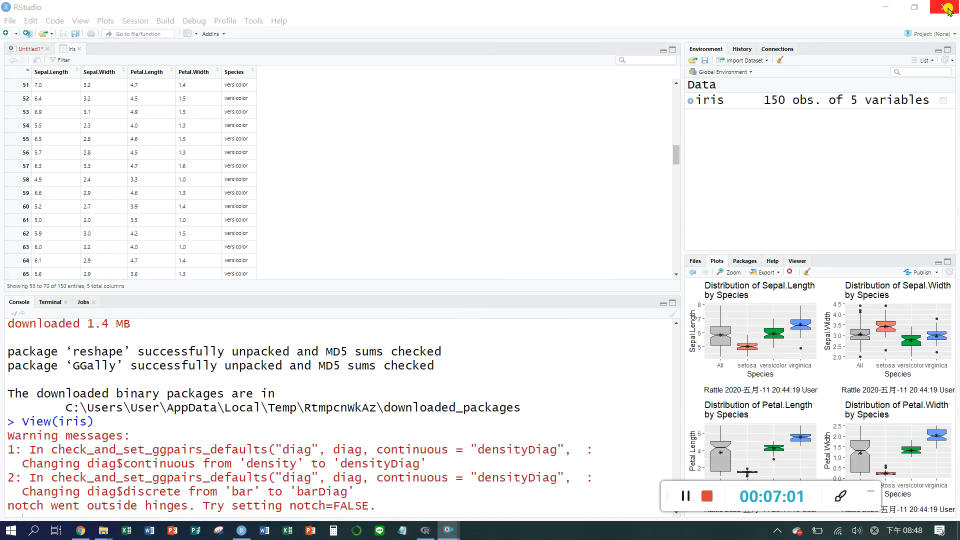
pyautogui.click(425, 529)
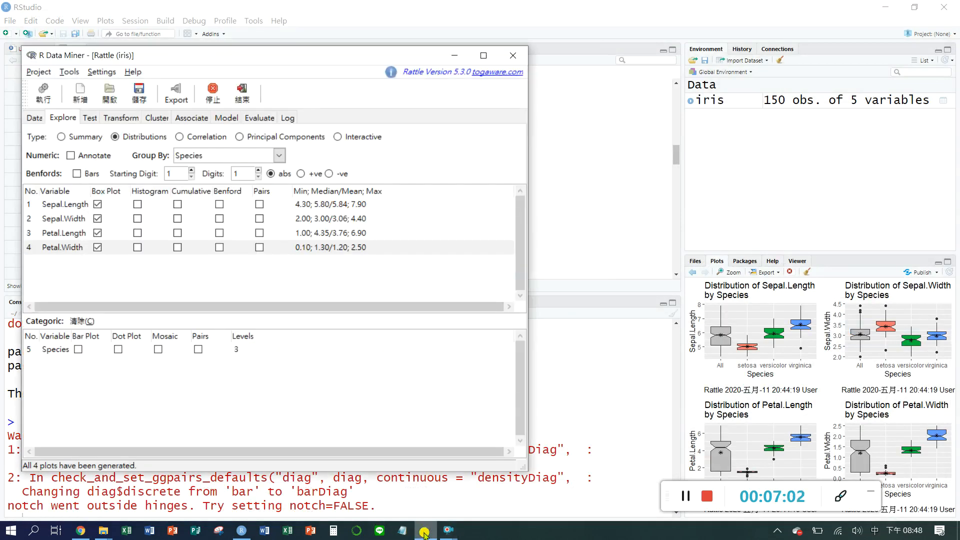
# Deselect Box Plot for all four numeric iris variables.
pyautogui.click(97, 204)
pyautogui.click(98, 218)
pyautogui.click(98, 233)
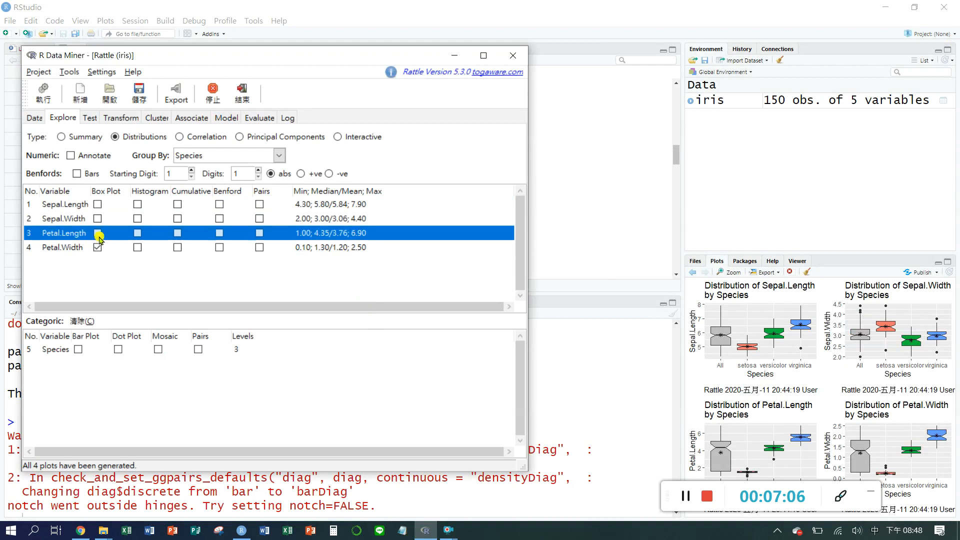
pyautogui.click(97, 247)
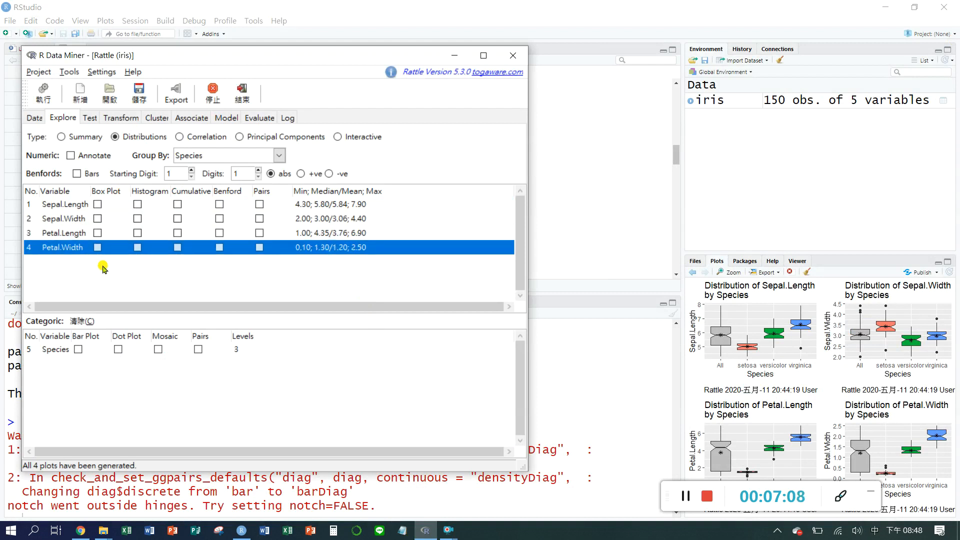
# Select Histogram for all four numeric variables and generate the distribution plots grouped by Species.
pyautogui.click(137, 205)
pyautogui.click(137, 219)
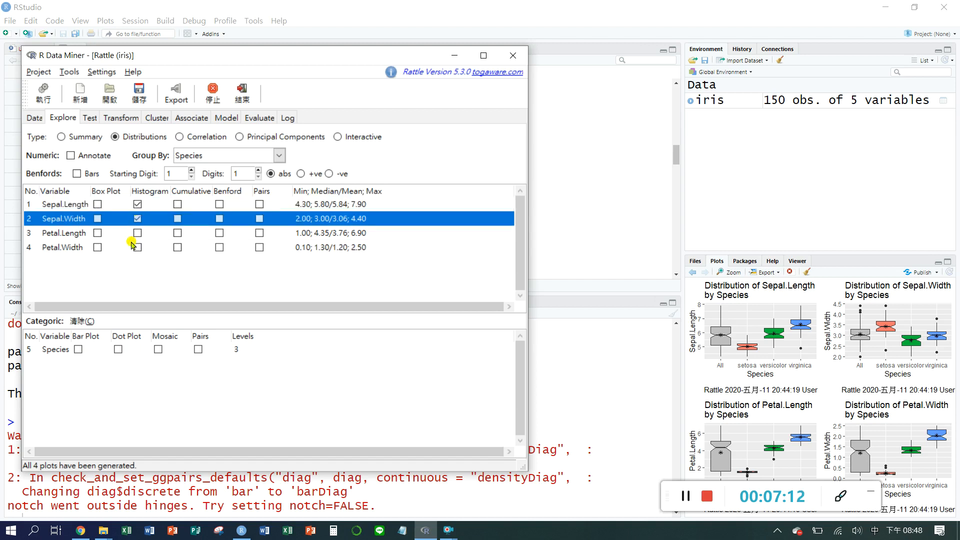
pyautogui.click(136, 233)
pyautogui.click(137, 247)
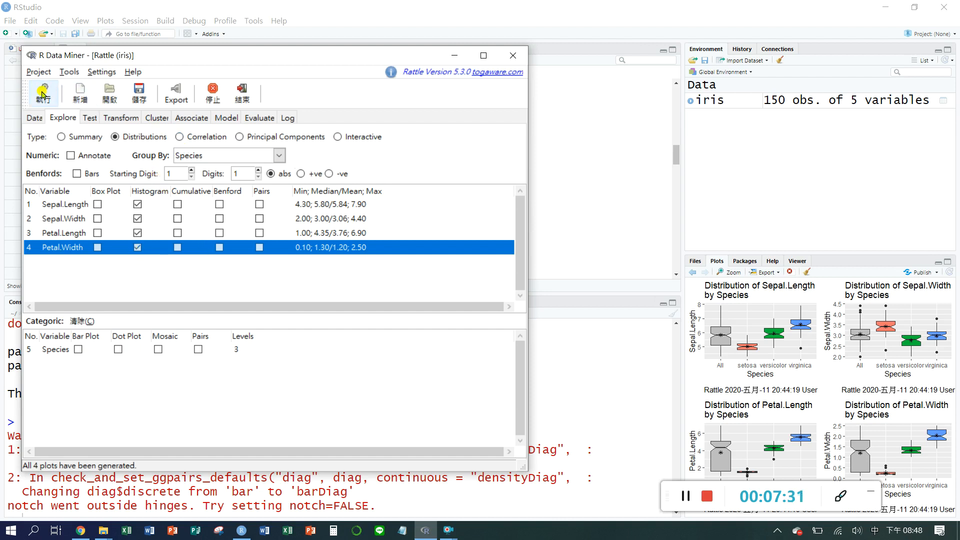
pyautogui.click(42, 93)
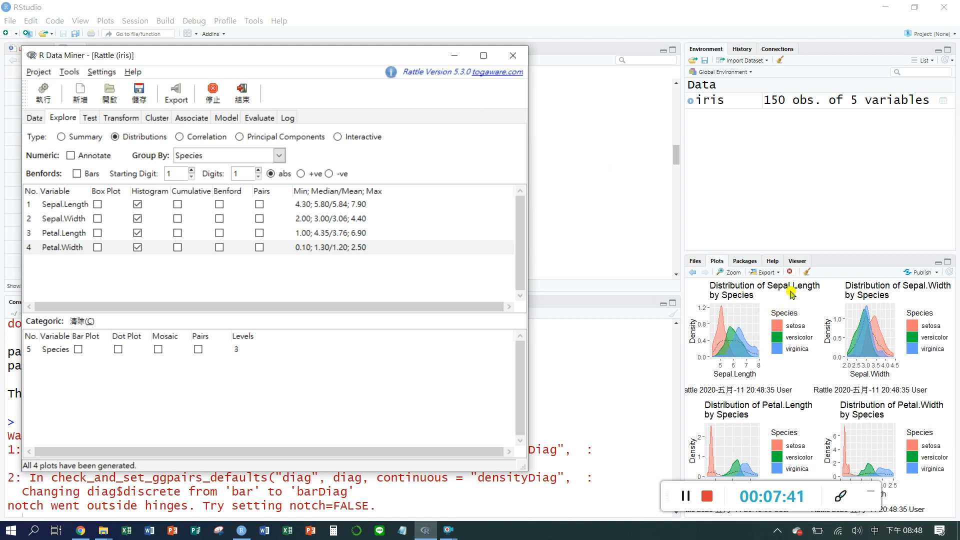
# Enlarge the density plots in RStudio to compare the species distributions, close the enlarged view and return to Rattle.
pyautogui.click(737, 274)
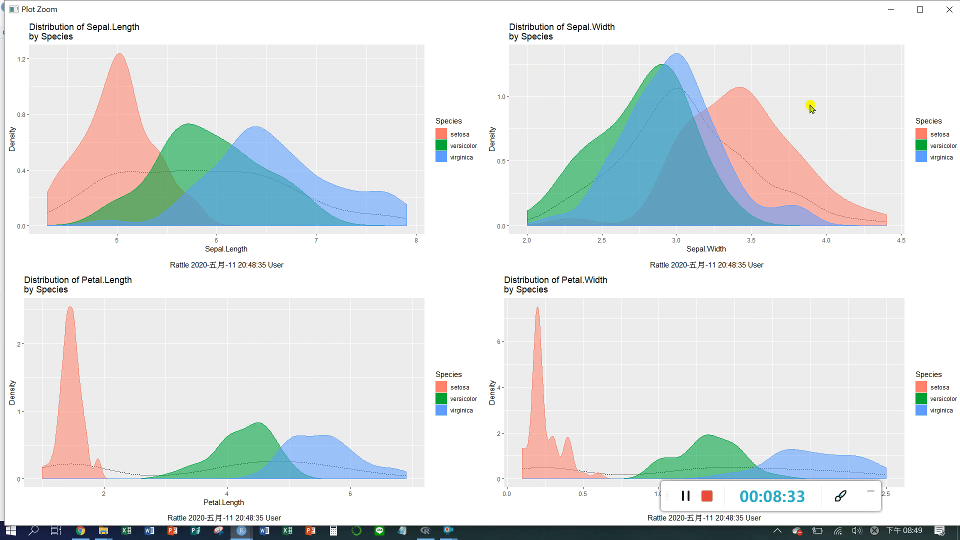
pyautogui.click(949, 9)
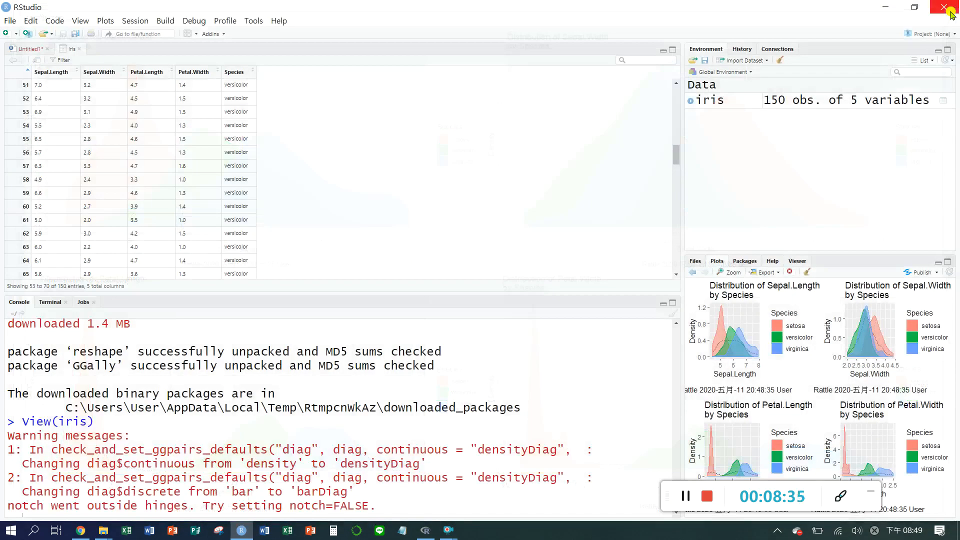
pyautogui.click(425, 530)
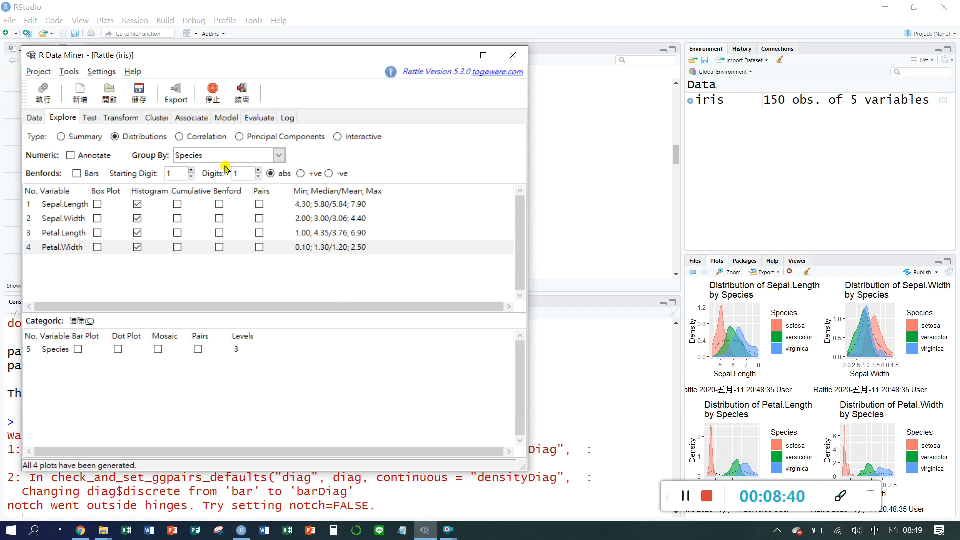
# Deselect Histogram for all four numeric iris variables.
pyautogui.moveTo(325, 54); pyautogui.dragTo(451, 52)
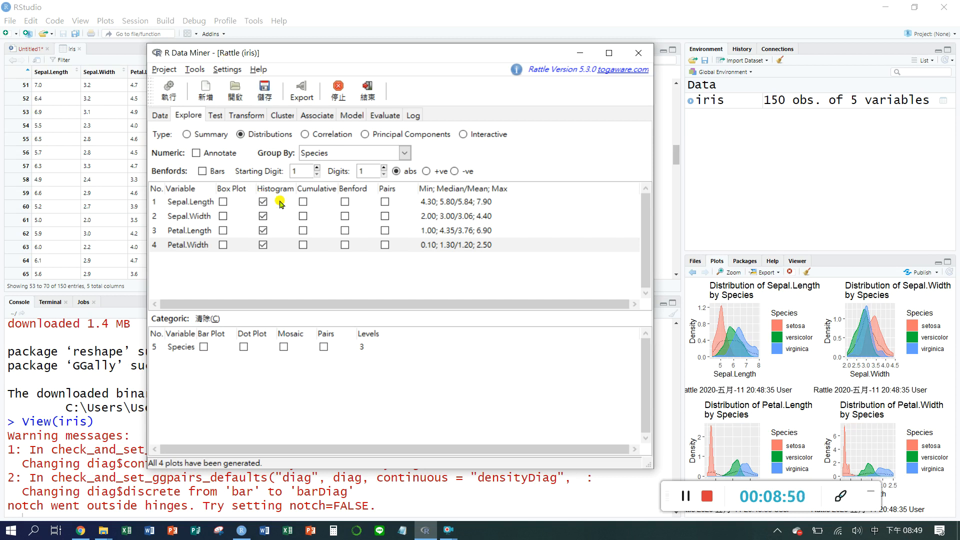
pyautogui.click(262, 202)
pyautogui.click(263, 216)
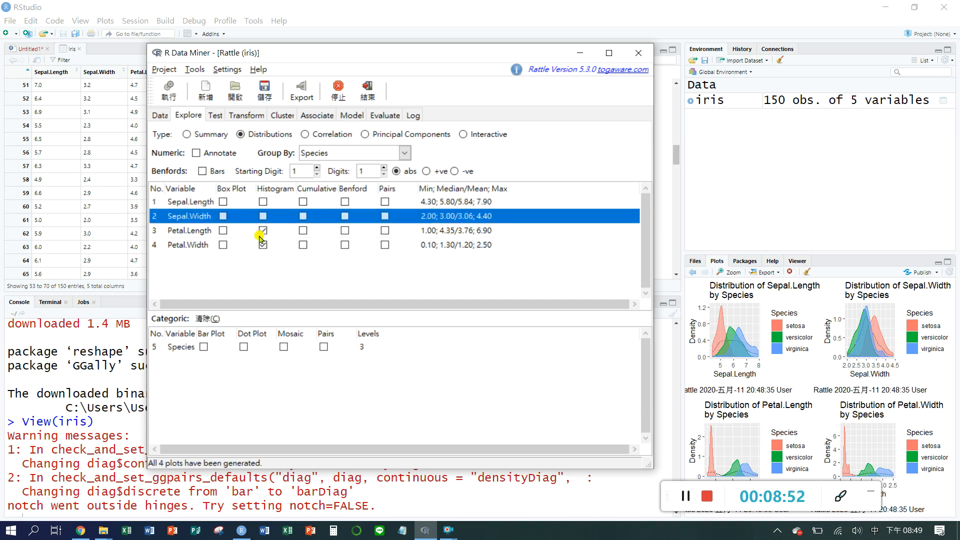
pyautogui.click(263, 230)
pyautogui.click(262, 245)
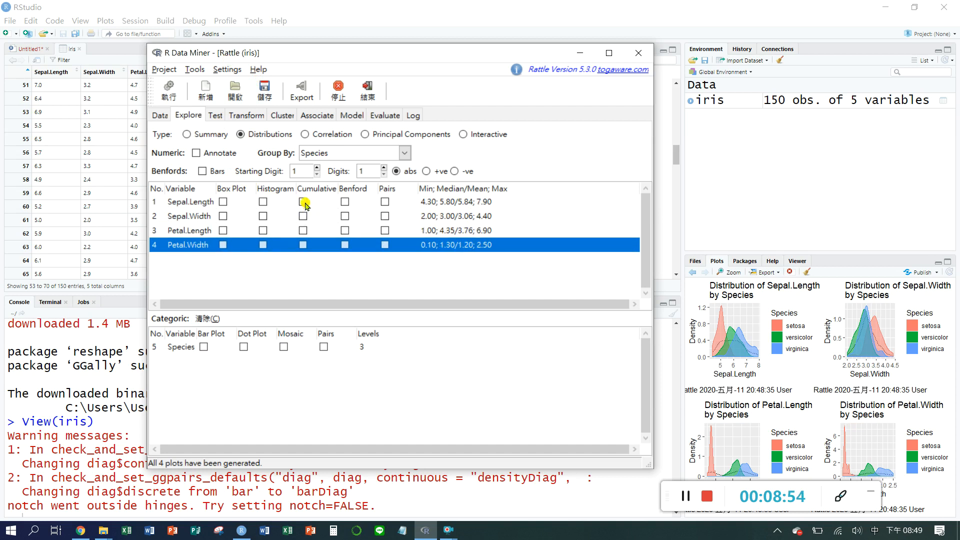
# Generate Cumulative plots of all four numeric variables grouped by Species and enlarge them in RStudio.
pyautogui.click(302, 202)
pyautogui.click(303, 215)
pyautogui.click(301, 231)
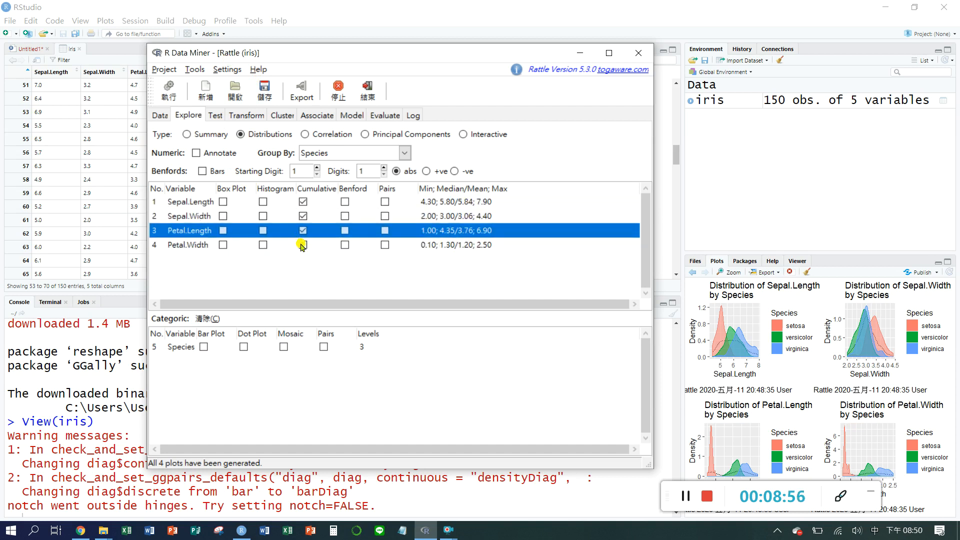
pyautogui.click(303, 245)
pyautogui.click(171, 90)
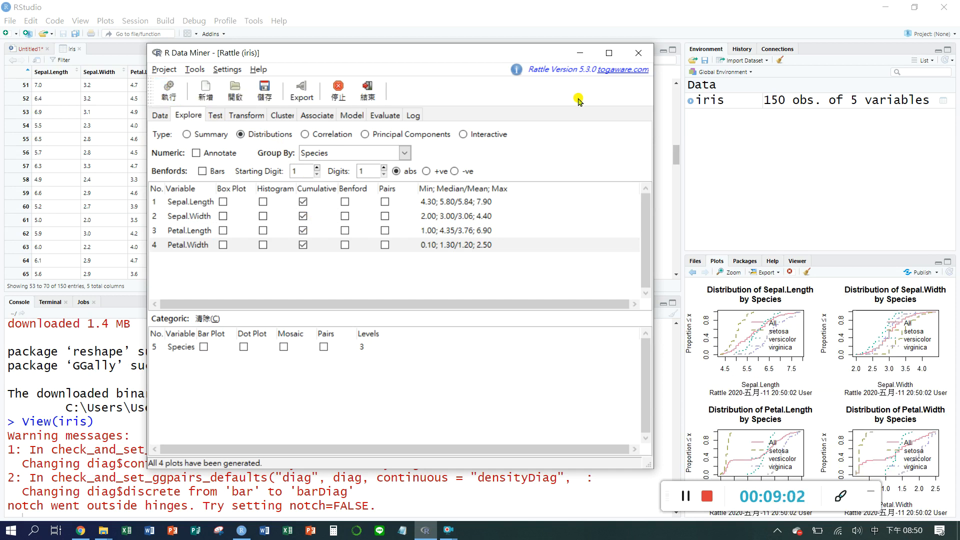
pyautogui.click(733, 275)
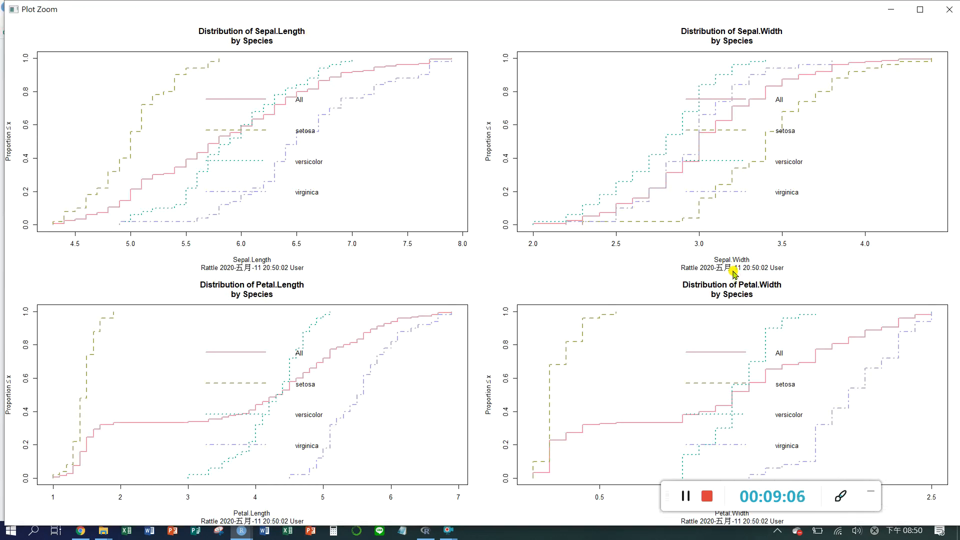
# Close the enlarged cumulative plots, return to Rattle and deselect Cumulative for all four numeric iris variables.
pyautogui.click(950, 11)
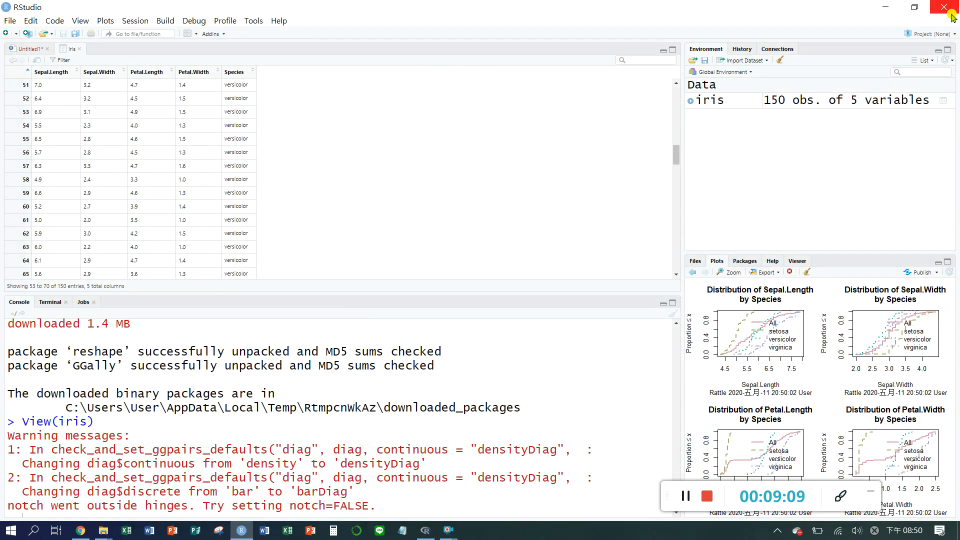
pyautogui.click(424, 529)
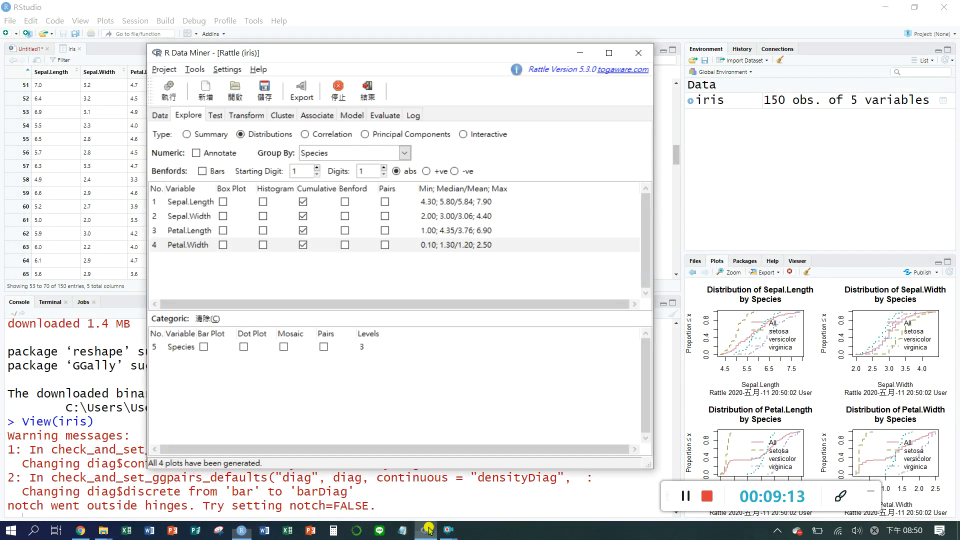
pyautogui.click(303, 202)
pyautogui.click(306, 216)
pyautogui.click(305, 232)
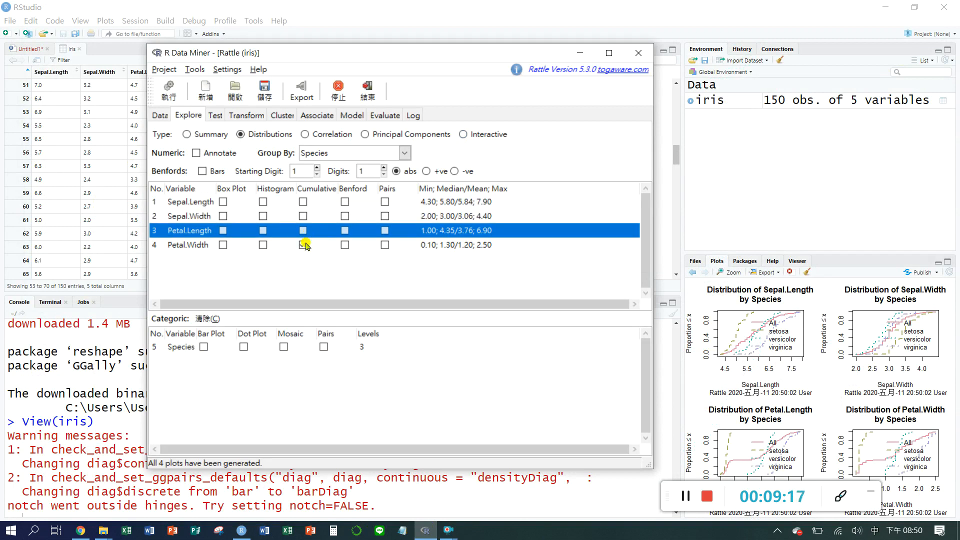
pyautogui.click(303, 245)
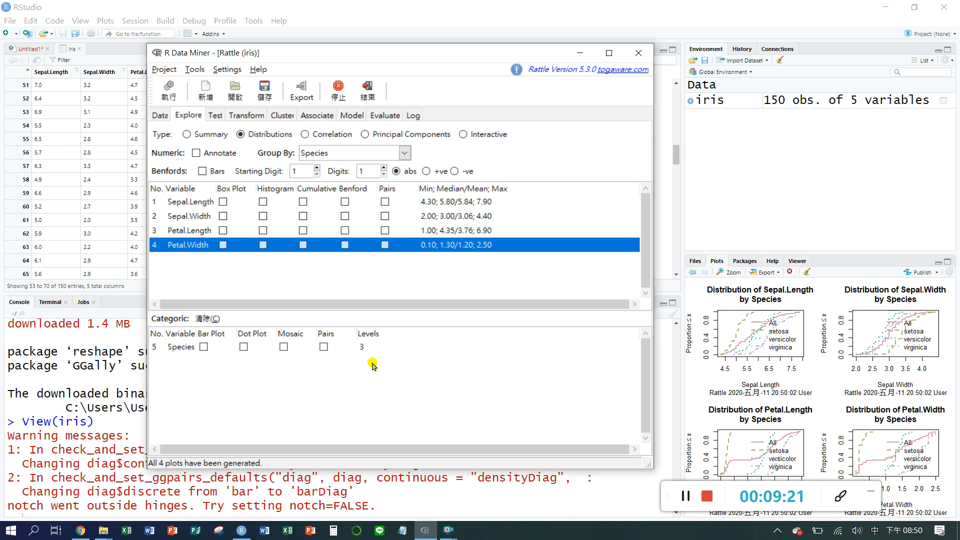
# Generate a Mosaic plot of Species, enlarge it in RStudio to examine it and close the enlarged view.
pyautogui.click(283, 347)
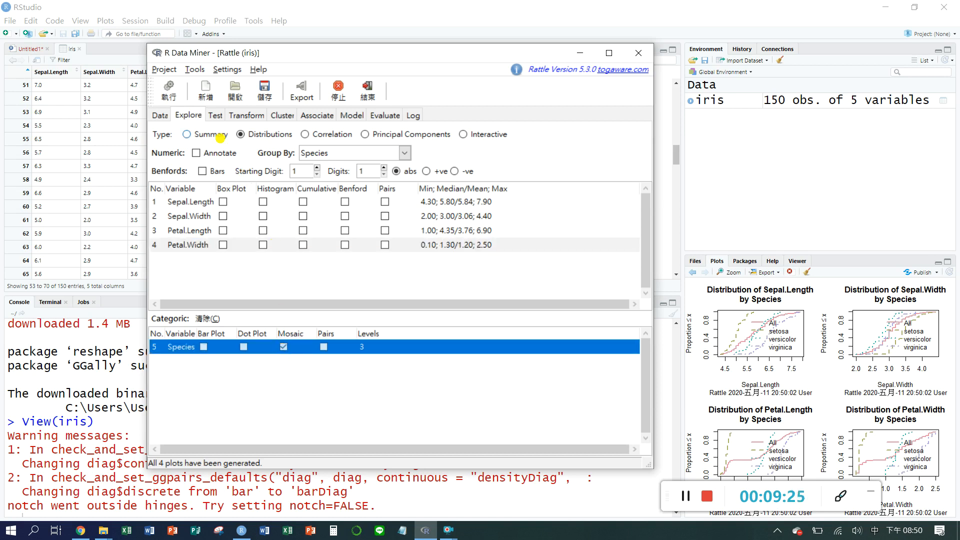
pyautogui.click(170, 89)
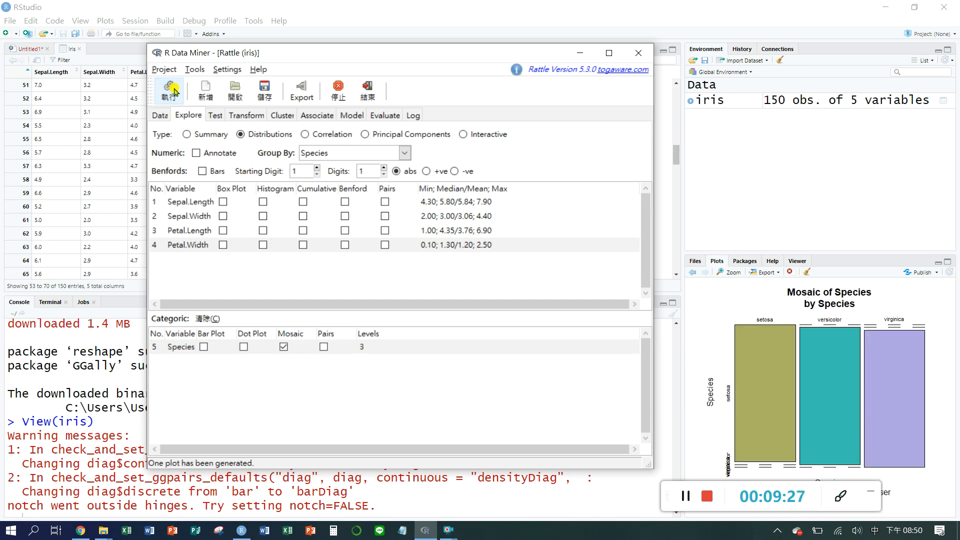
pyautogui.click(739, 275)
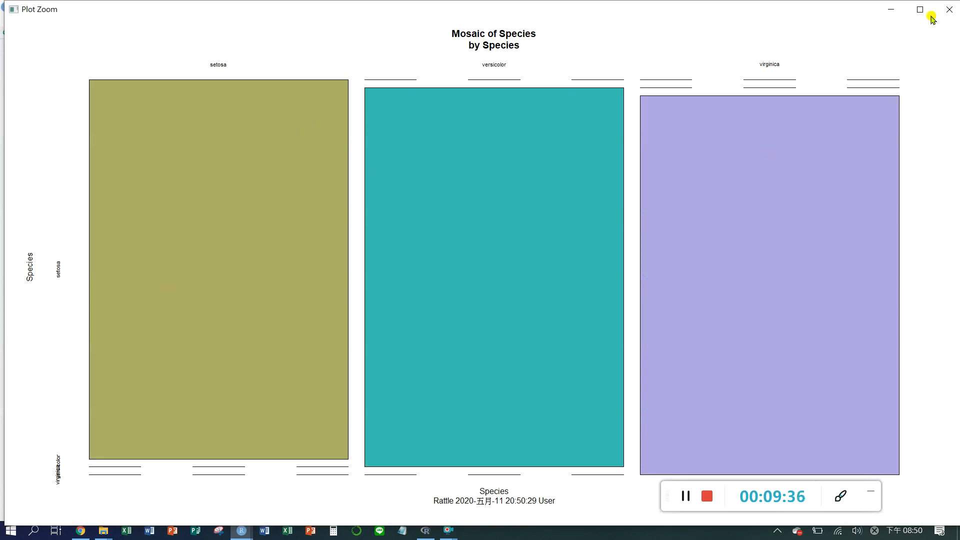
pyautogui.click(949, 9)
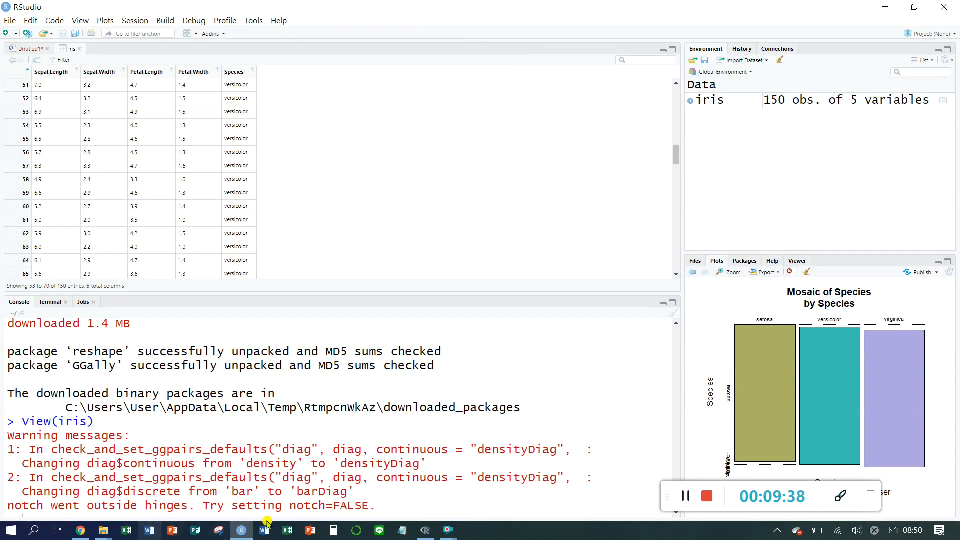
# Return to Rattle, run the Pearson correlation analysis of the numeric variables, and rerun it with Ordered turned off.
pyautogui.click(423, 531)
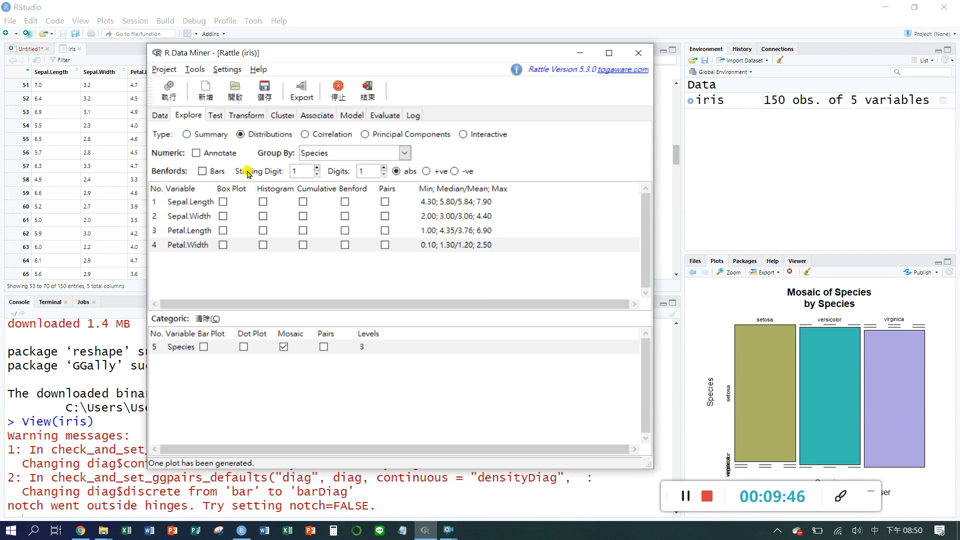
pyautogui.click(306, 134)
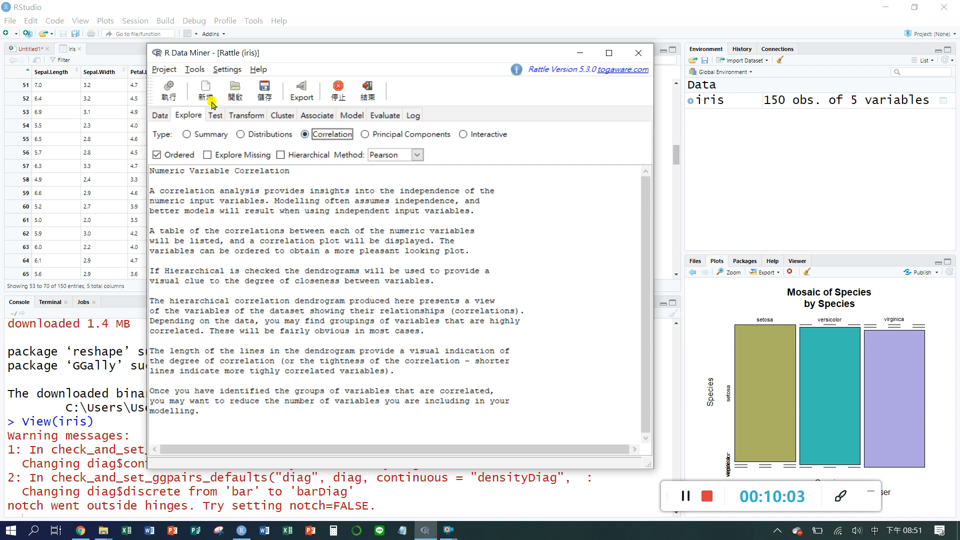
pyautogui.click(163, 91)
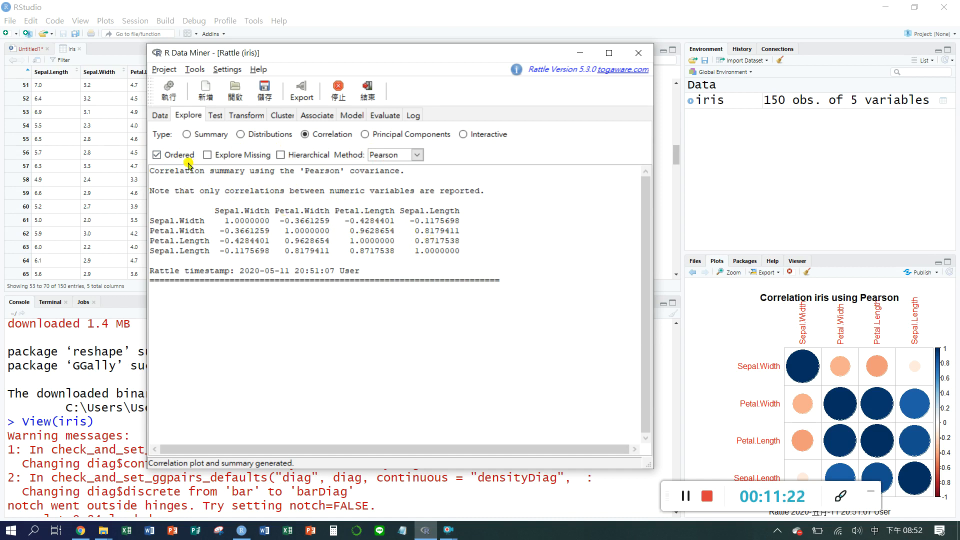
pyautogui.click(157, 155)
pyautogui.click(178, 95)
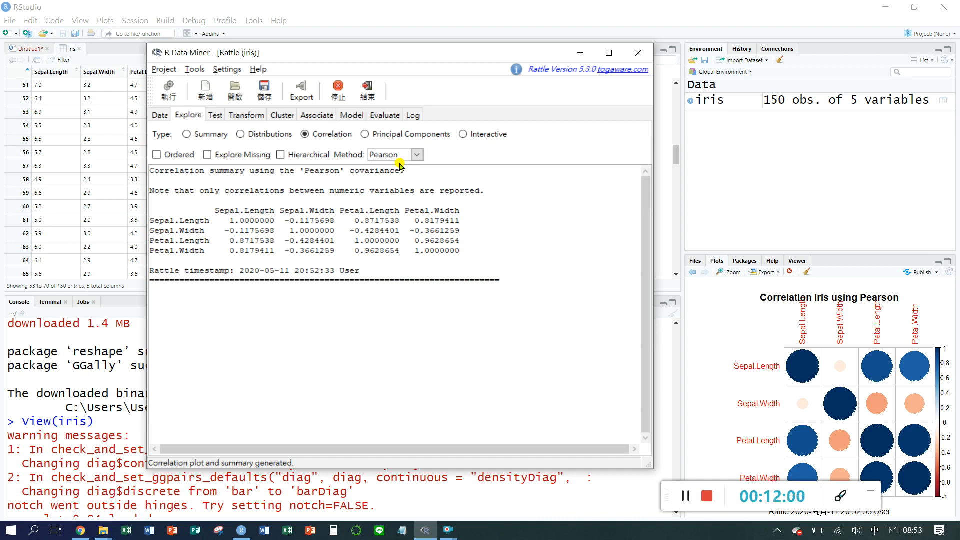
# Enlarge the Pearson correlation plot in RStudio to examine how the sepal and petal variables relate, and close the enlarged view.
pyautogui.moveTo(488, 53); pyautogui.dragTo(380, 39)
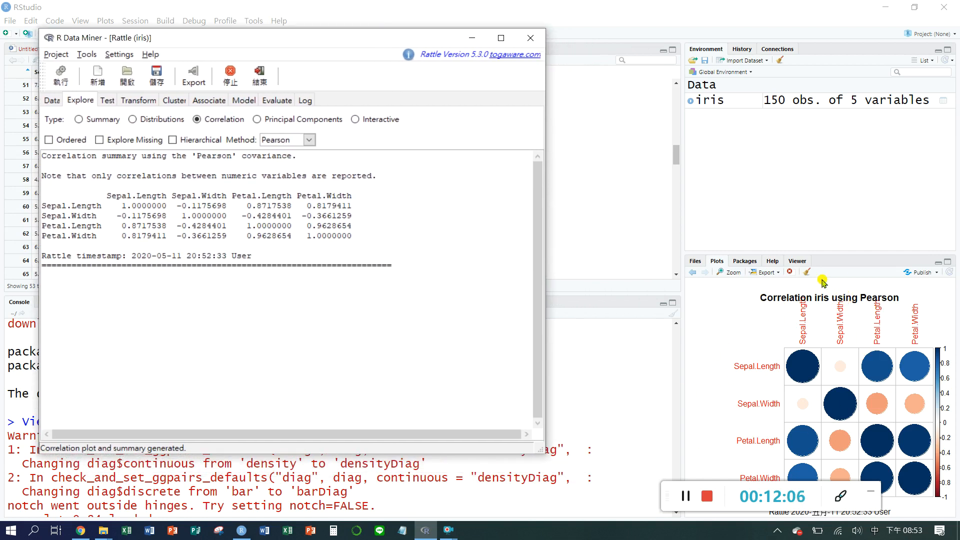
pyautogui.click(727, 275)
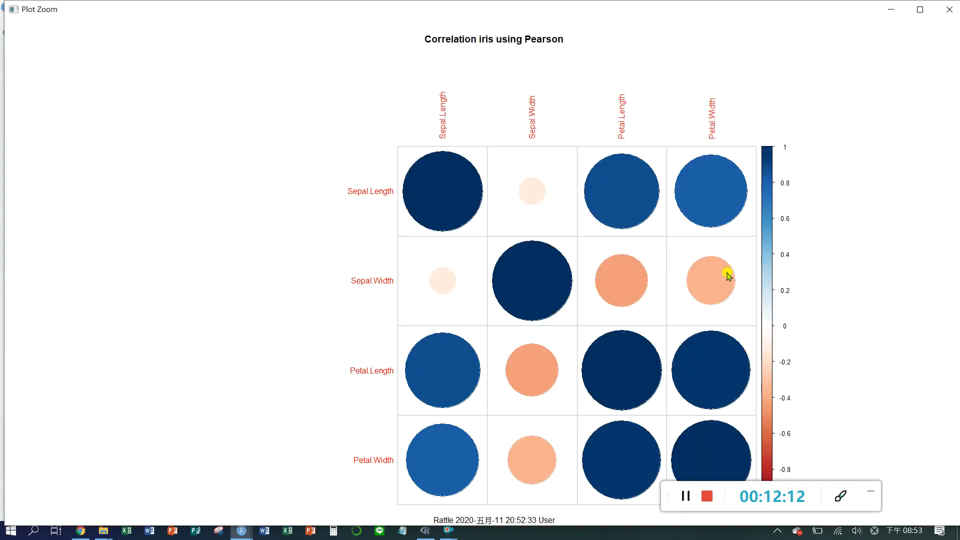
pyautogui.moveTo(865, 499); pyautogui.dragTo(229, 440)
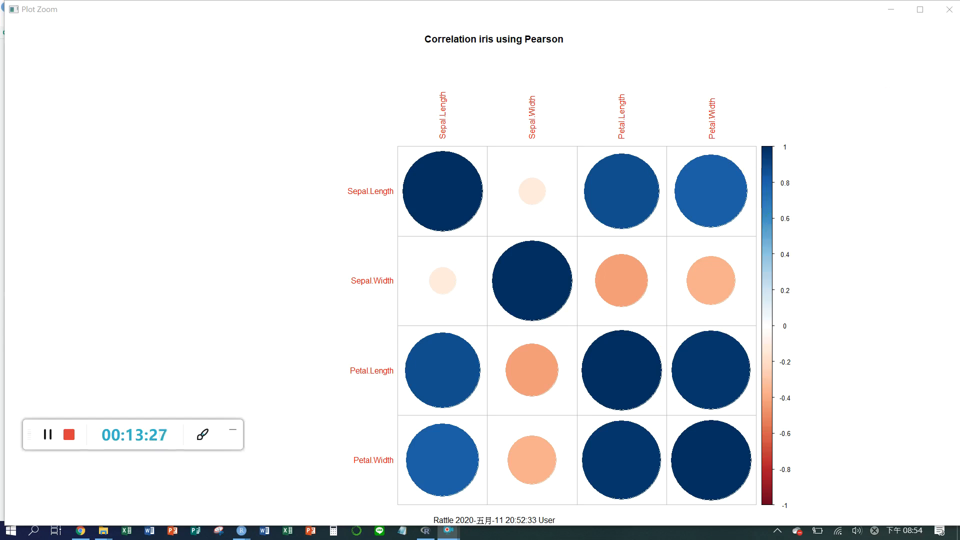
pyautogui.click(941, 14)
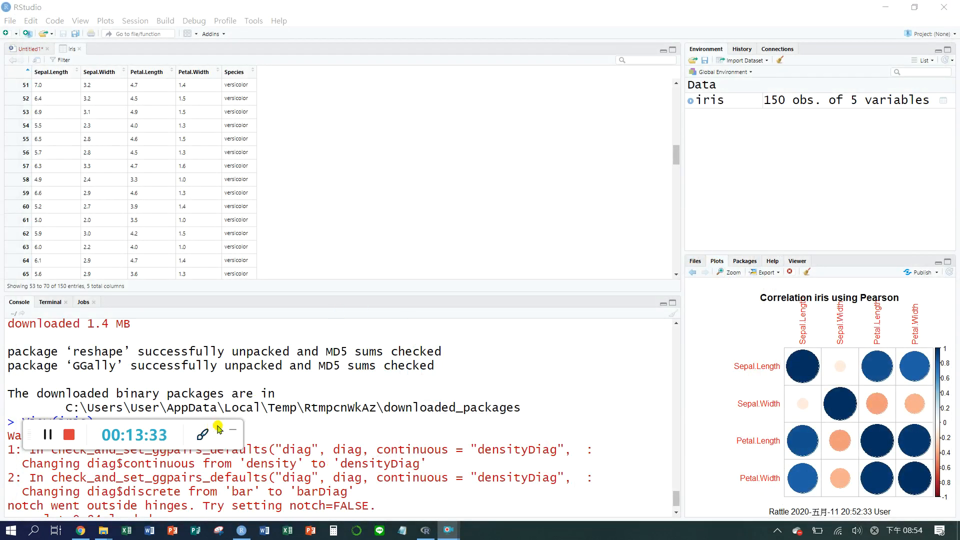
pyautogui.moveTo(220, 426); pyautogui.dragTo(749, 385)
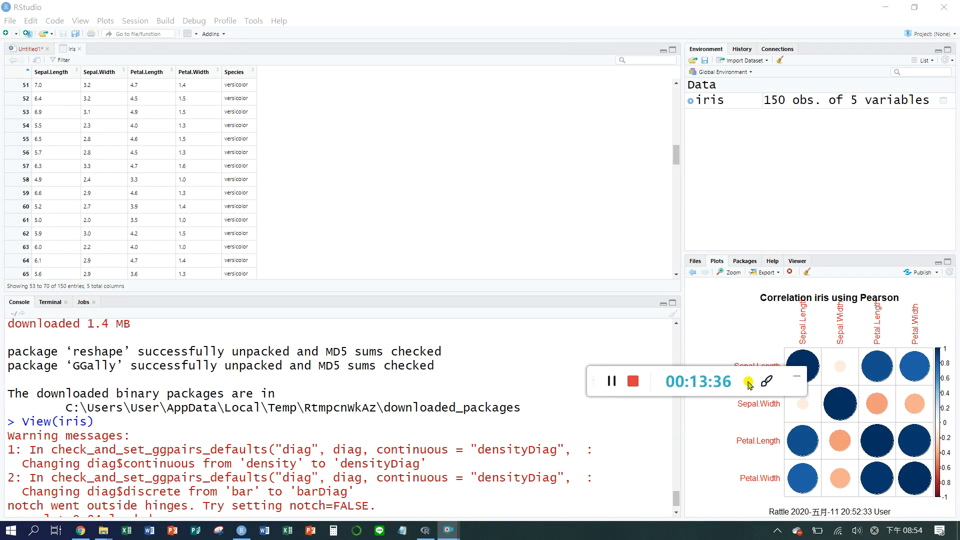
# Switch to Rattle, review the Distributions options and return to the Correlation summary.
pyautogui.click(425, 530)
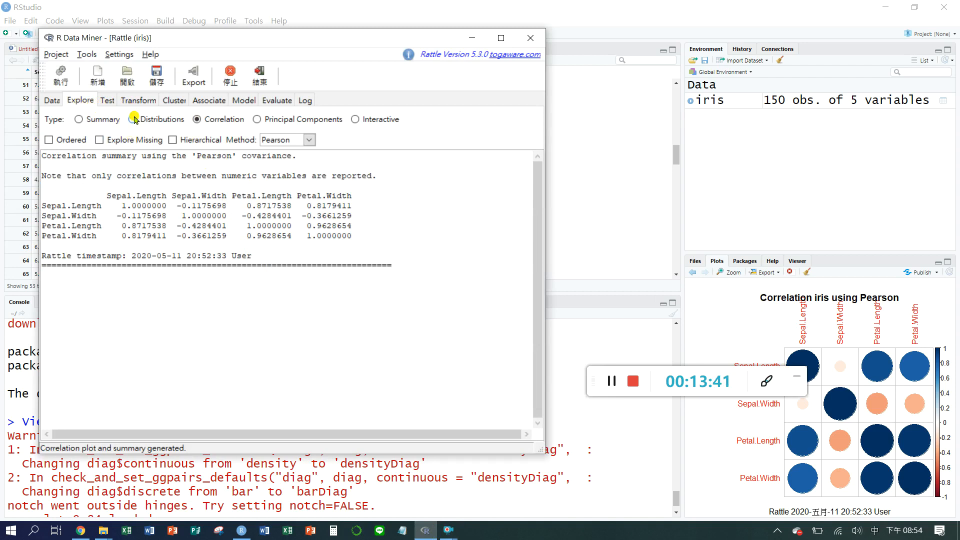
pyautogui.click(134, 120)
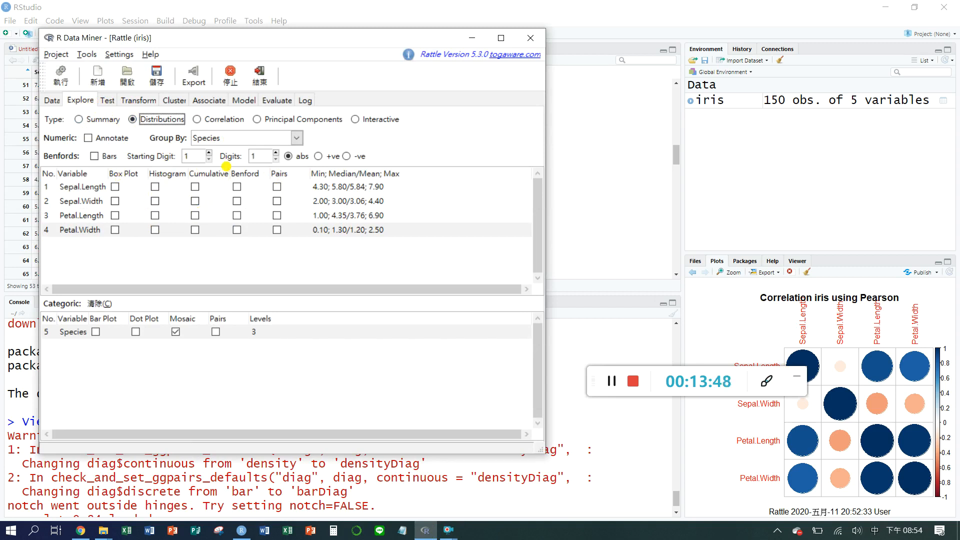
pyautogui.click(195, 120)
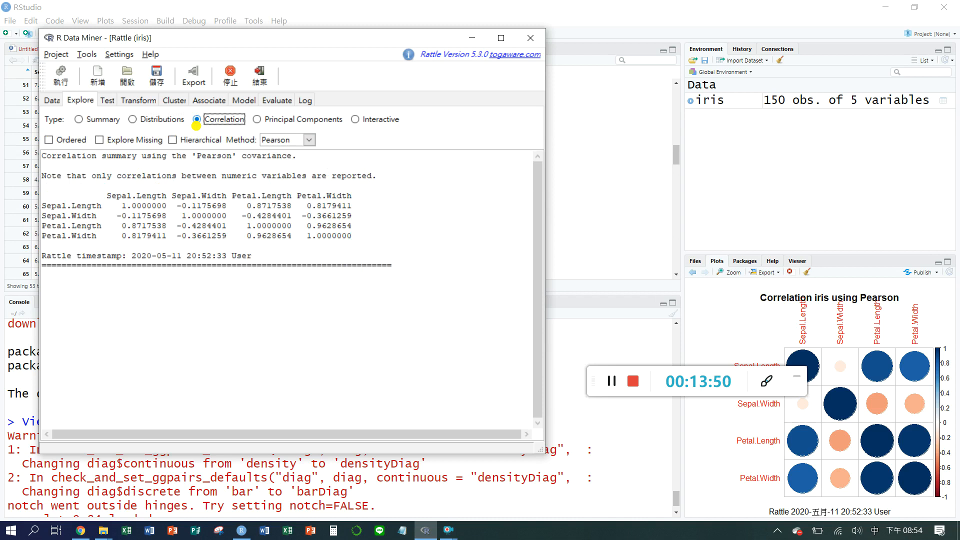